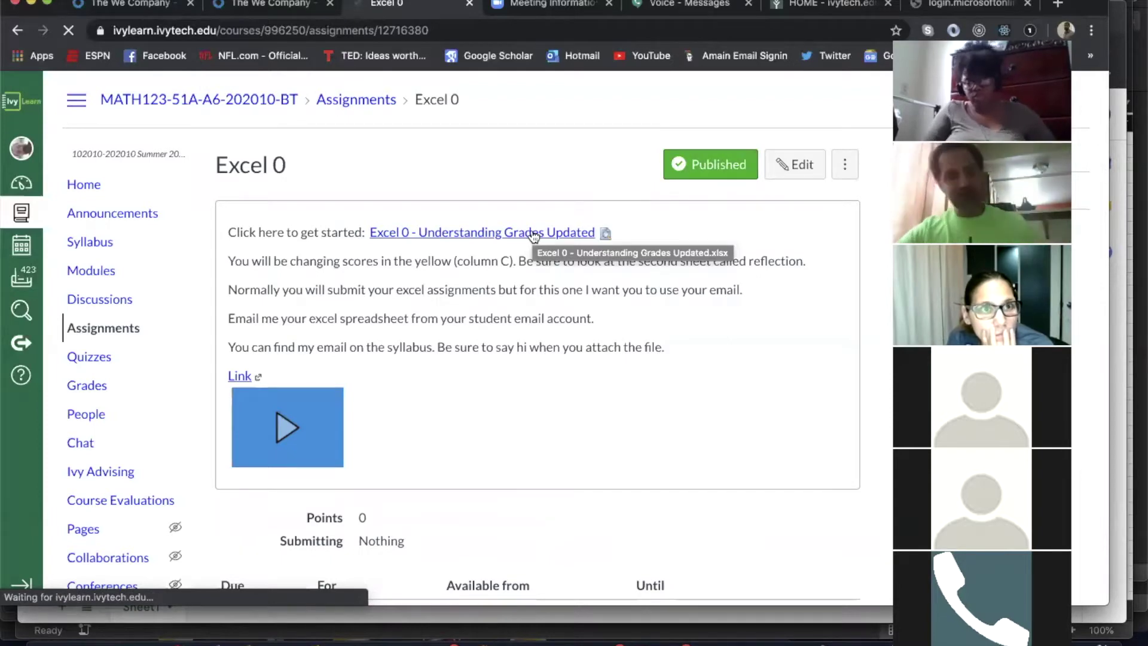
- Switch to the grades workbook in Excel and look over its Reflection and Play Around sheets
{"action": "key", "text": "super+Tab"}
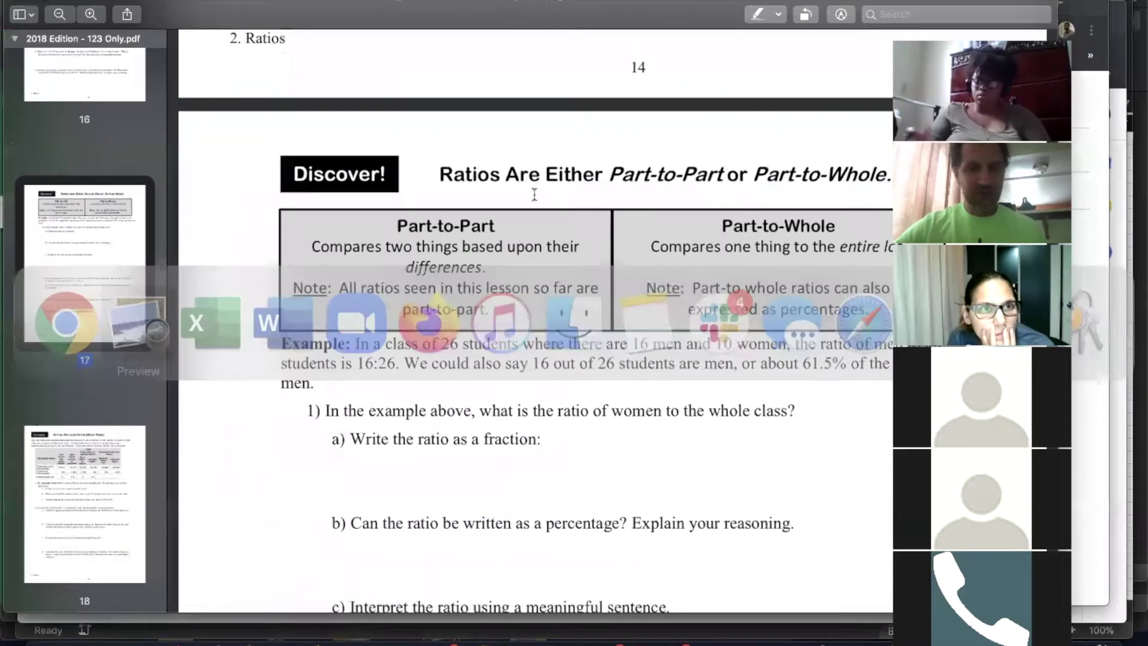
{"action": "key", "text": "super+Tab"}
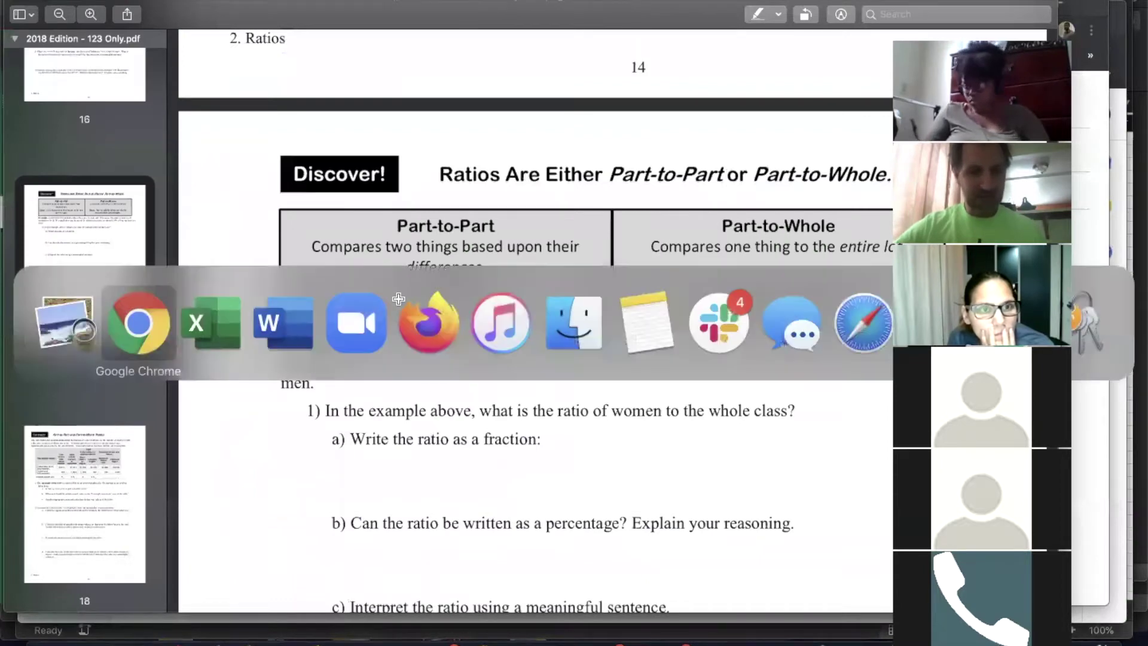
{"action": "key", "text": "super+Tab"}
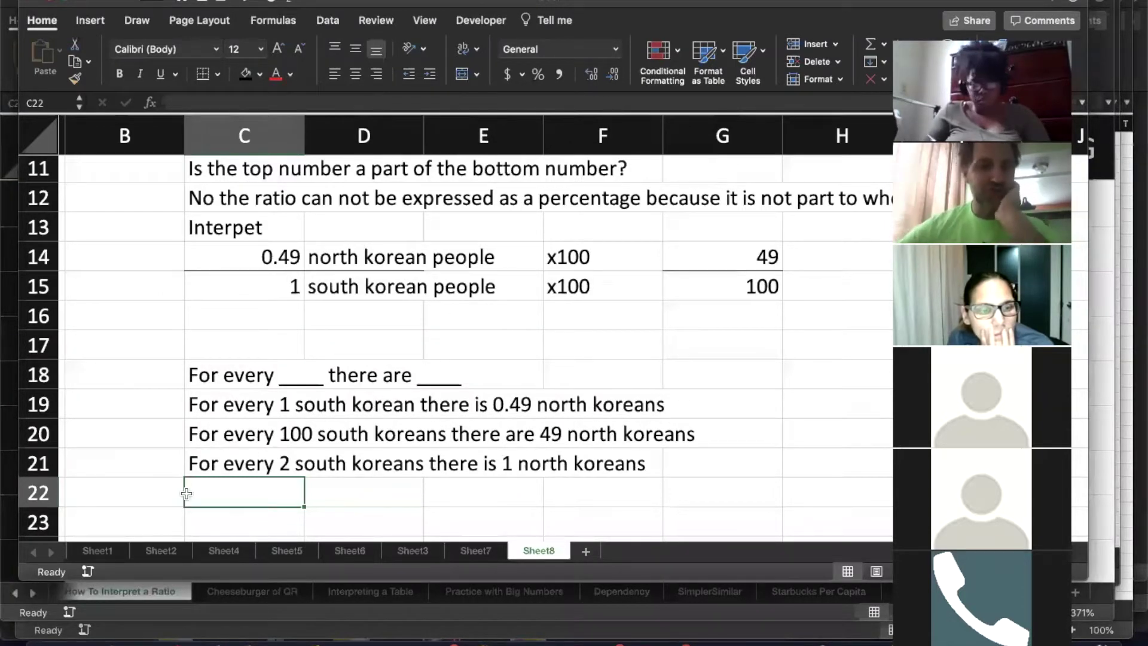
{"action": "key", "text": "super+grave"}
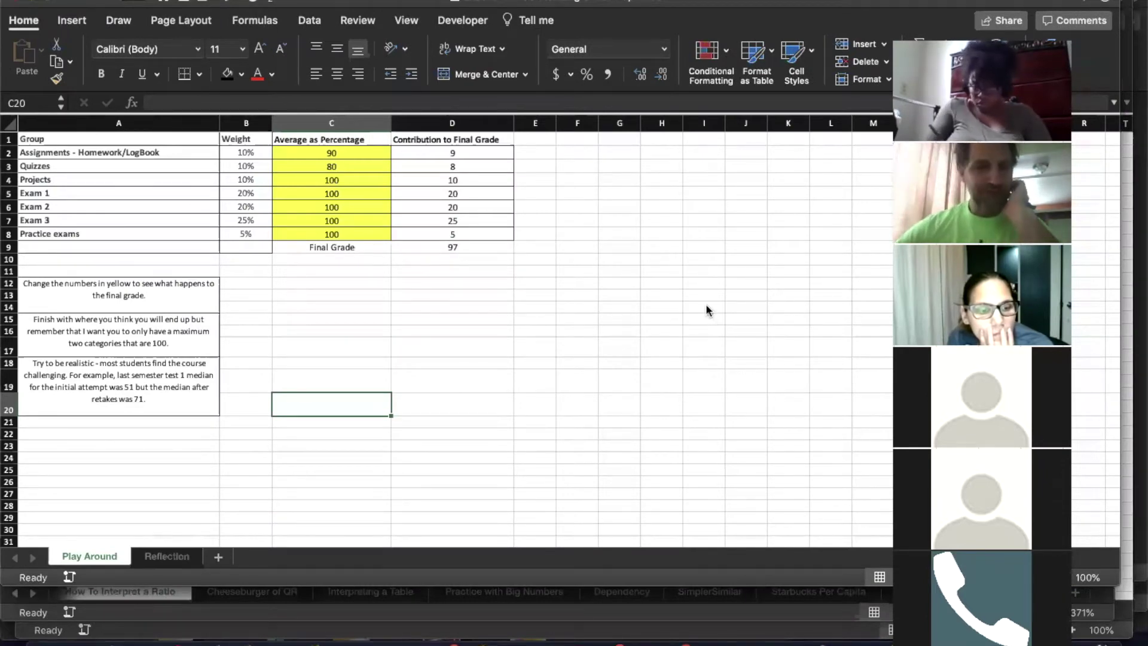
{"action": "scroll", "coordinate": [706, 304], "scroll_direction": "up", "scroll_amount": 5}
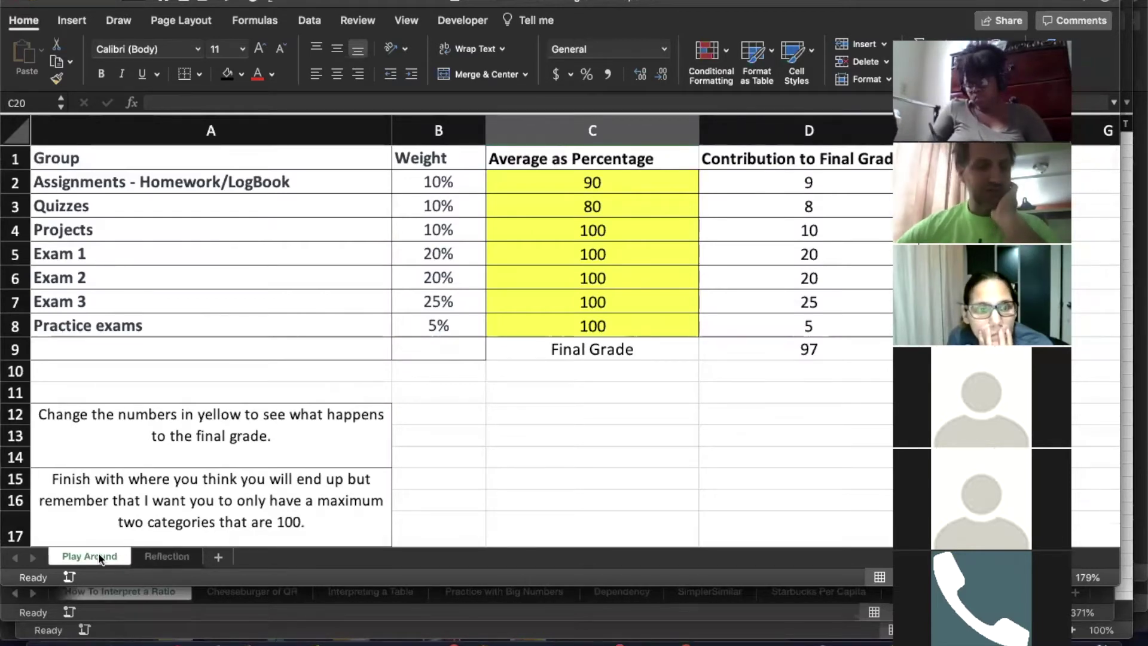
{"action": "left_click", "coordinate": [149, 559]}
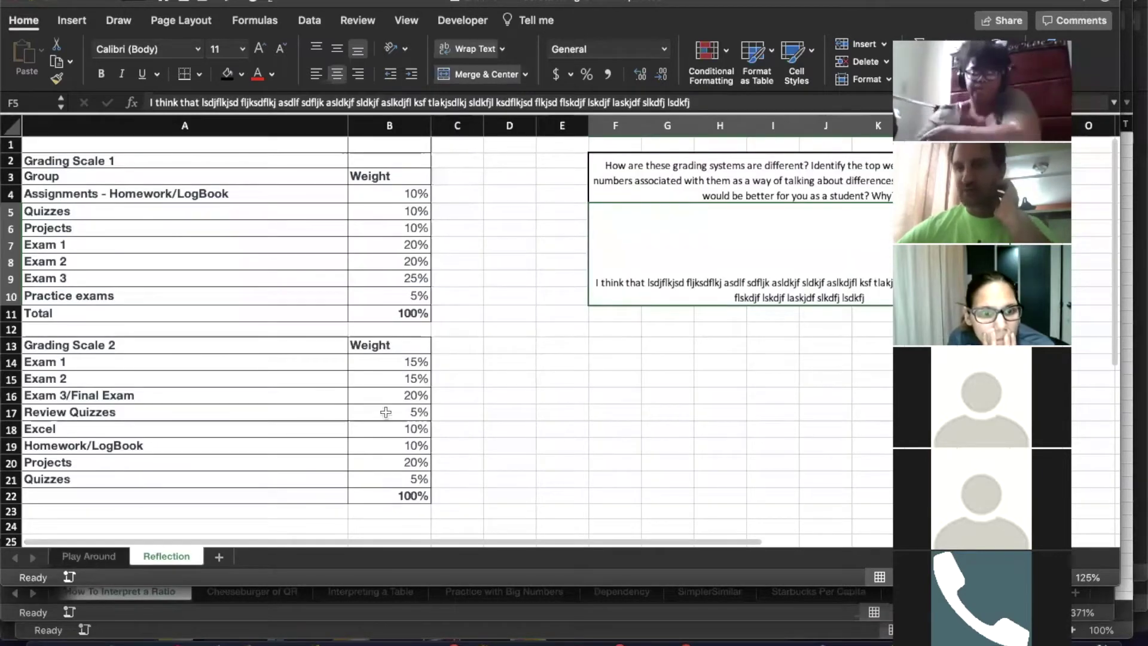
{"action": "key", "text": "ctrl+Page_Up"}
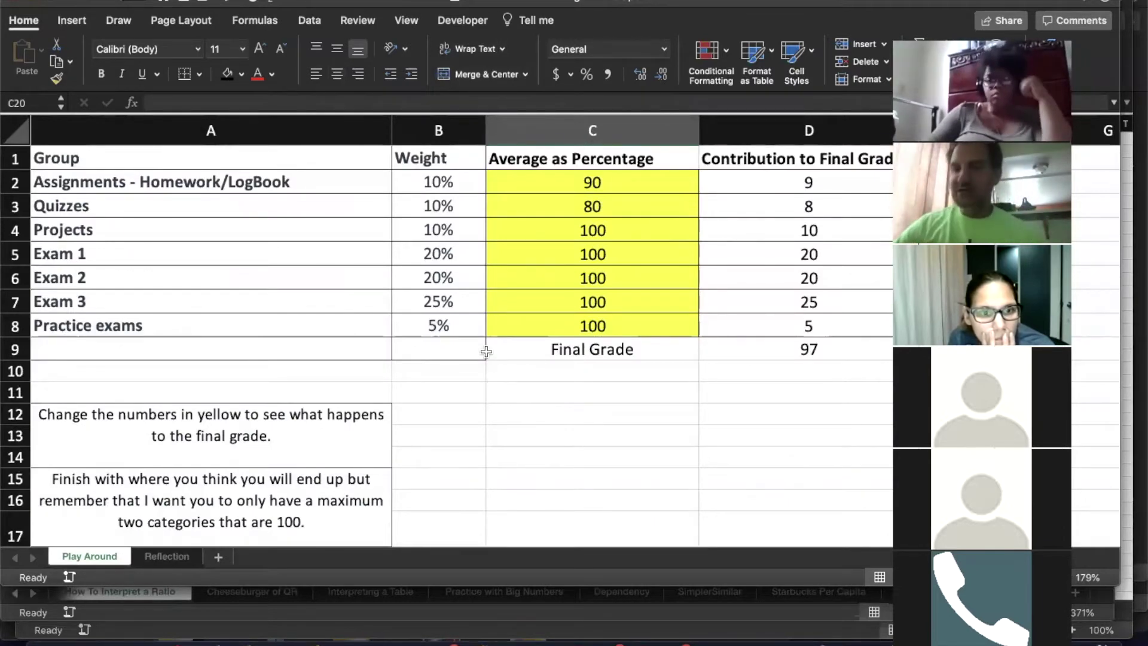
- Examine the grade categories, their yellow Average as Percentage cells and the weights in B2:B8 on the Play Around sheet
{"action": "left_click", "coordinate": [252, 155]}
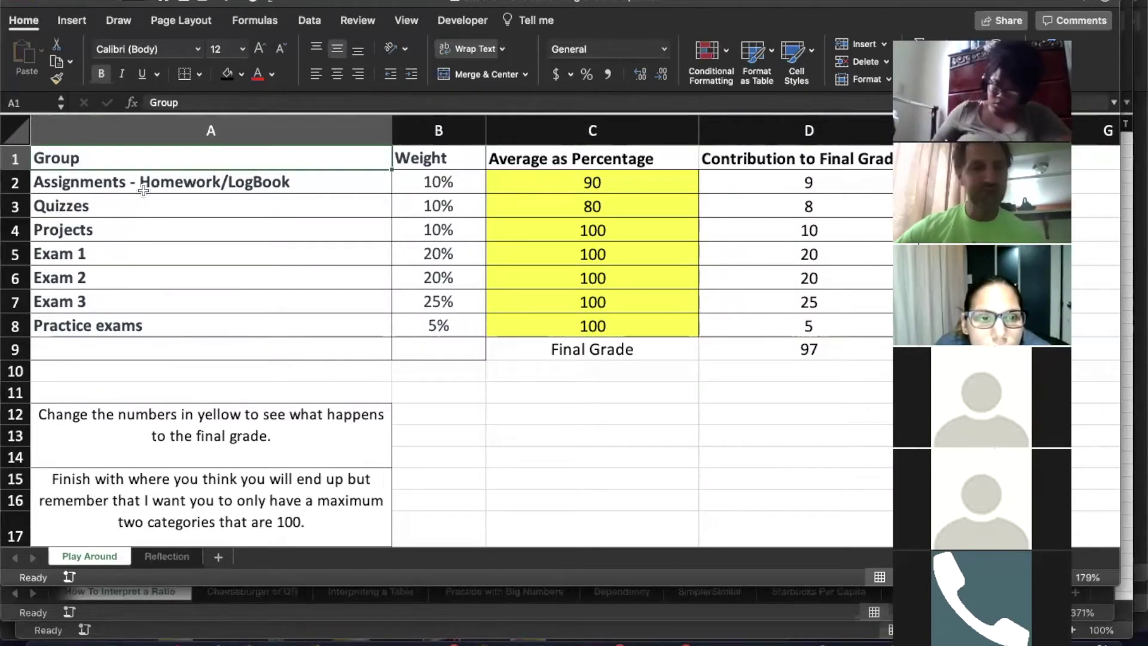
{"action": "left_click", "coordinate": [623, 190]}
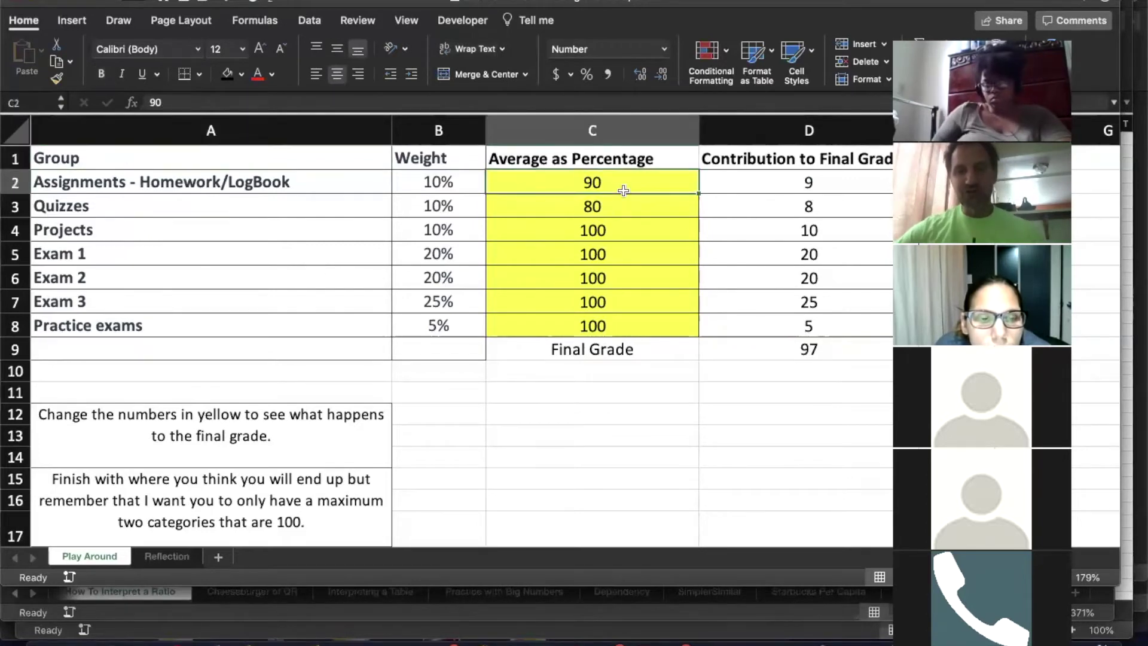
{"action": "left_click", "coordinate": [621, 206]}
{"action": "left_click", "coordinate": [622, 223]}
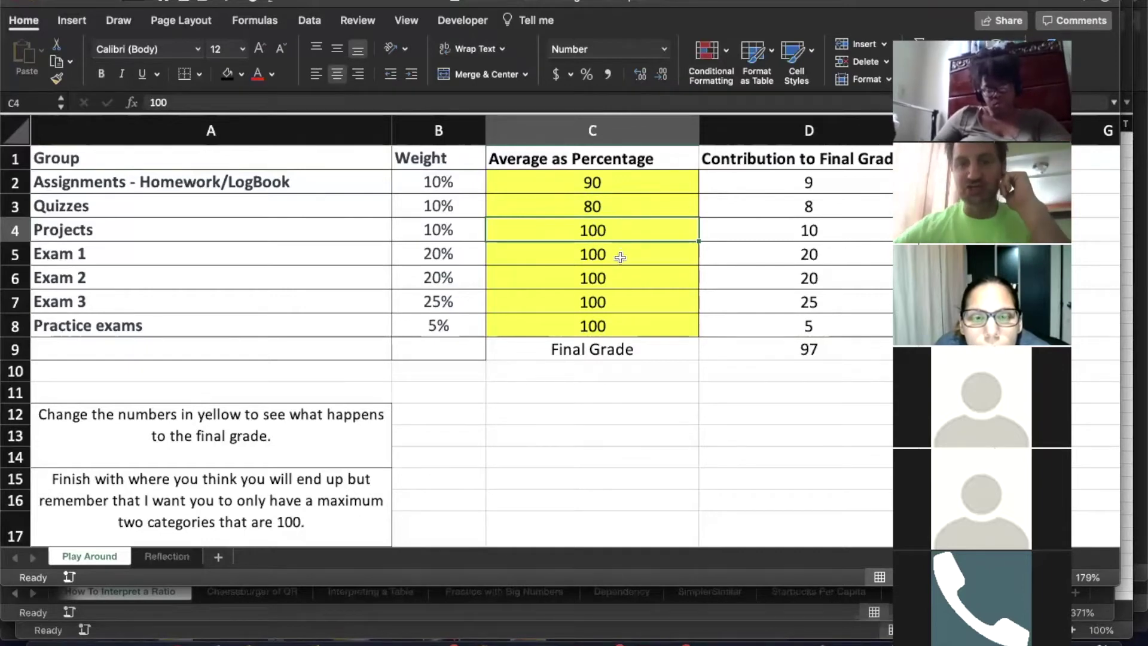
{"action": "left_click", "coordinate": [620, 253]}
{"action": "left_click", "coordinate": [622, 227]}
{"action": "left_click", "coordinate": [623, 251]}
{"action": "left_click", "coordinate": [623, 274]}
{"action": "left_click", "coordinate": [625, 301]}
{"action": "left_click_drag", "start_coordinate": [446, 181], "coordinate": [454, 325]}
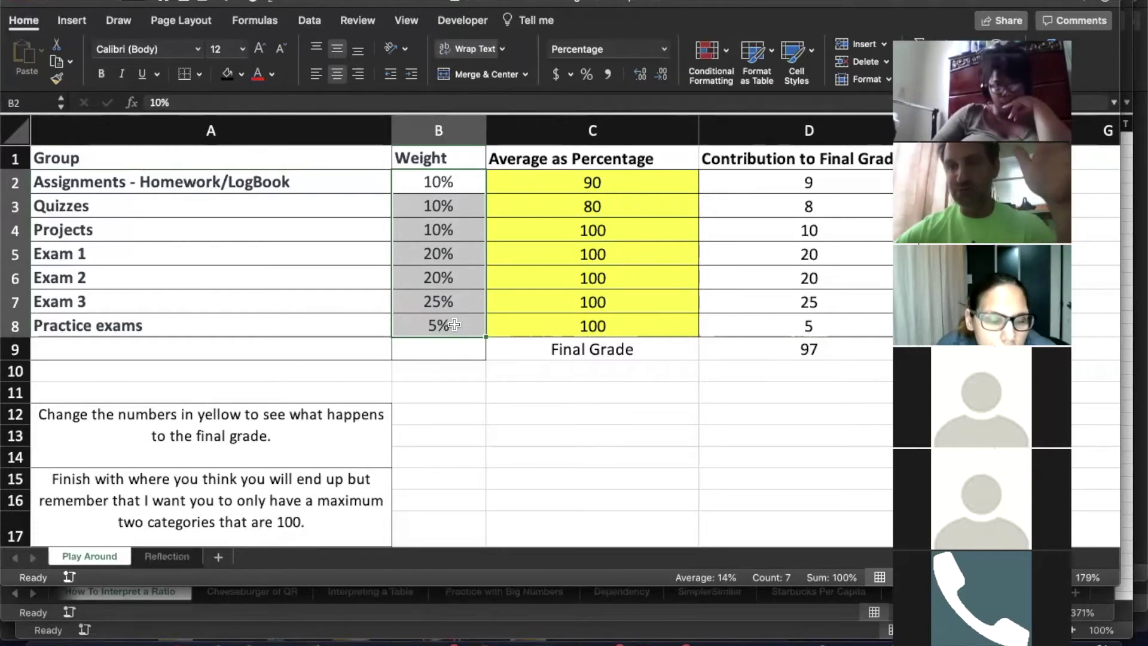
- Set the Exam 1 average to 60 and select the final grade cell to check the effect
{"action": "left_click", "coordinate": [596, 293]}
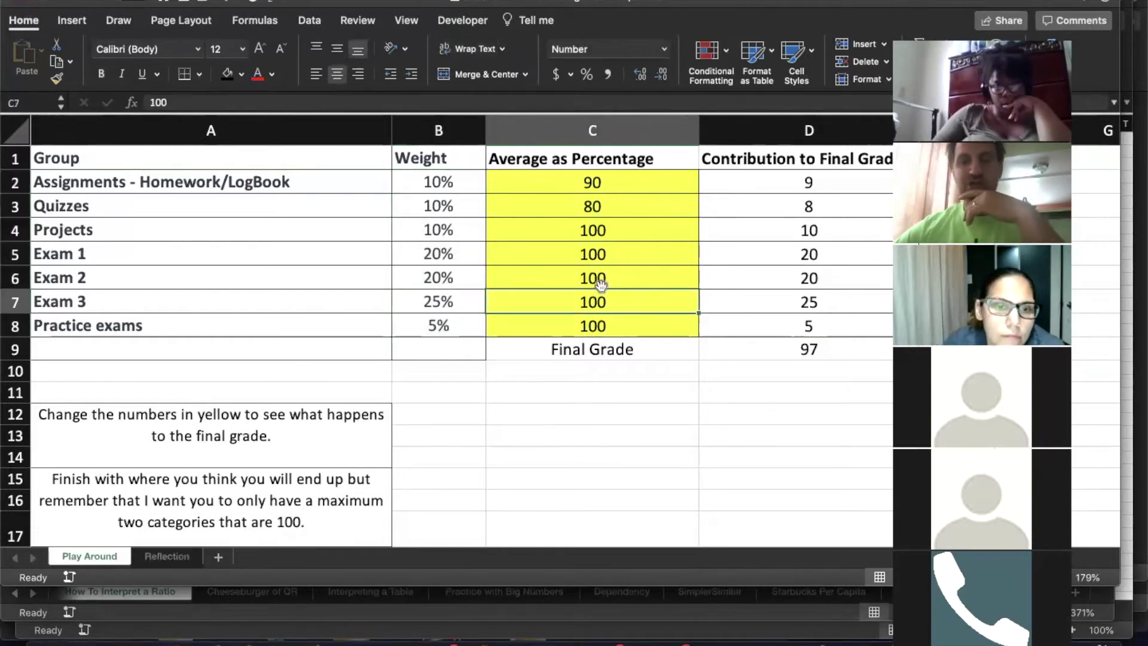
{"action": "left_click", "coordinate": [630, 261]}
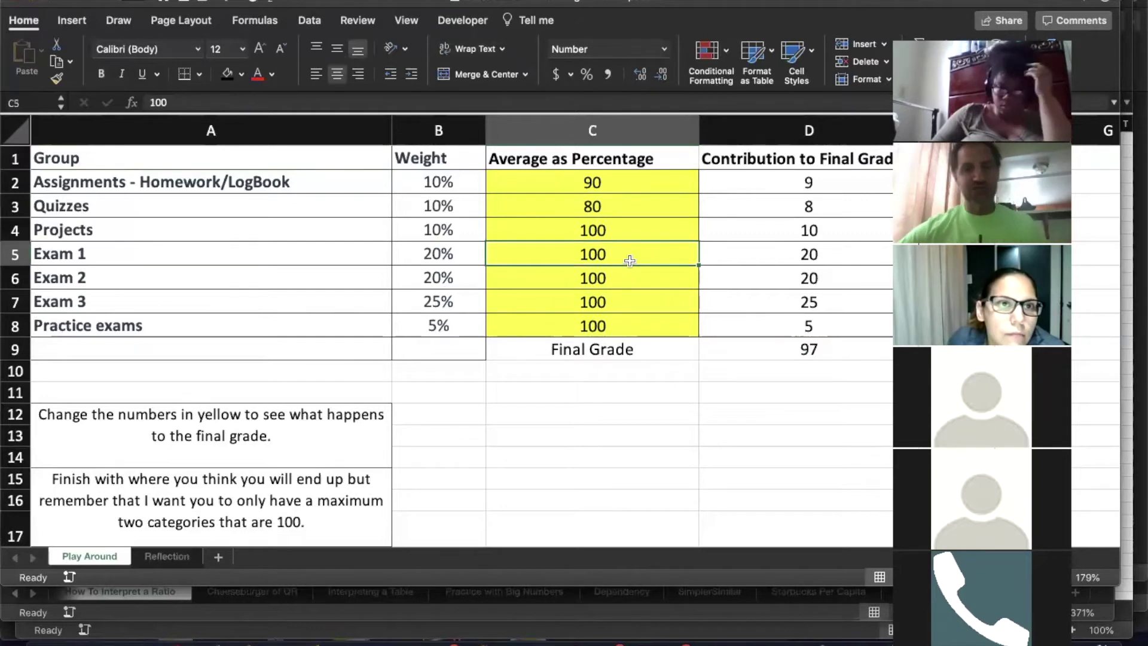
{"action": "type", "text": "60"}
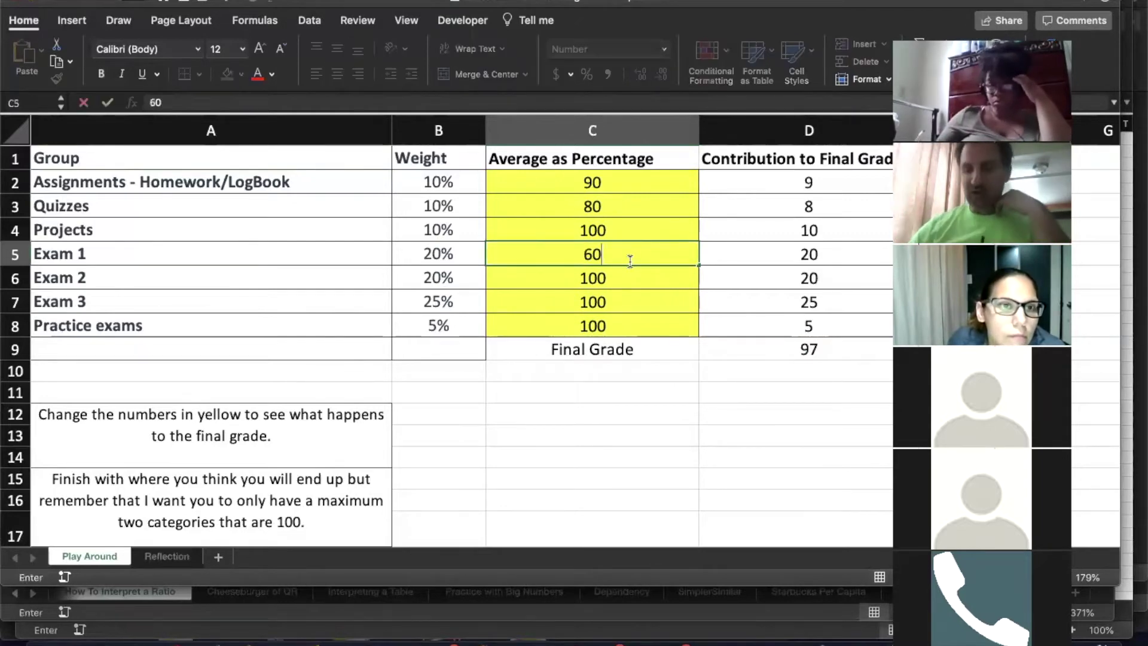
{"action": "key", "text": "Return"}
{"action": "left_click", "coordinate": [861, 338]}
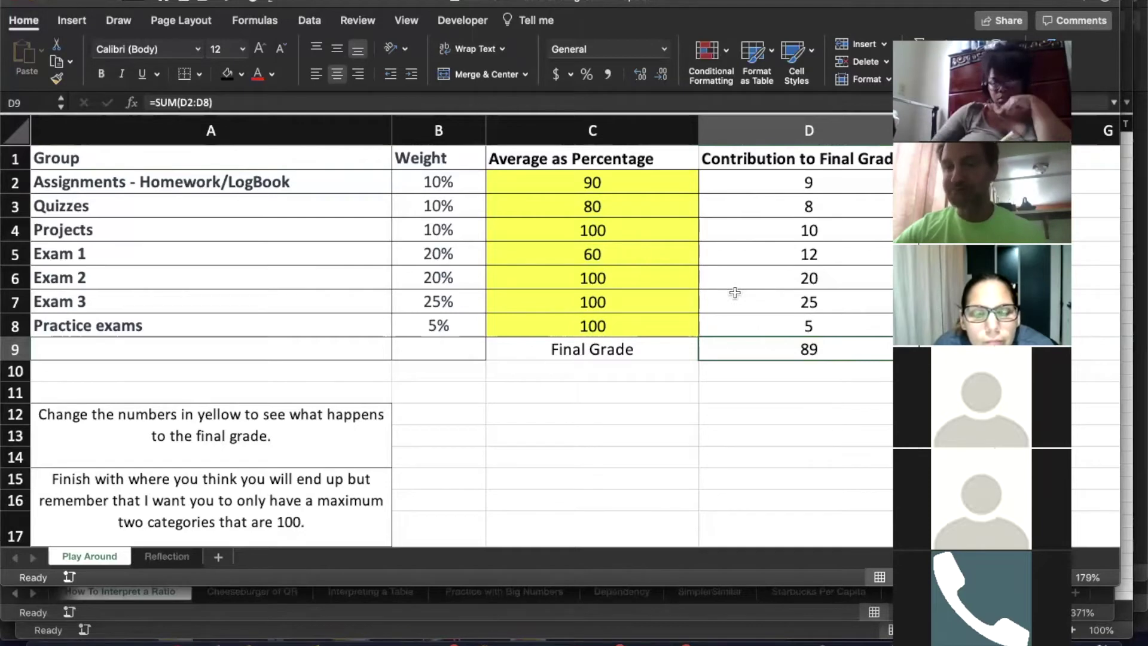
- Read the three instruction boxes below the grade table on the Play Around sheet
{"action": "scroll", "coordinate": [341, 431], "scroll_direction": "down", "scroll_amount": 5}
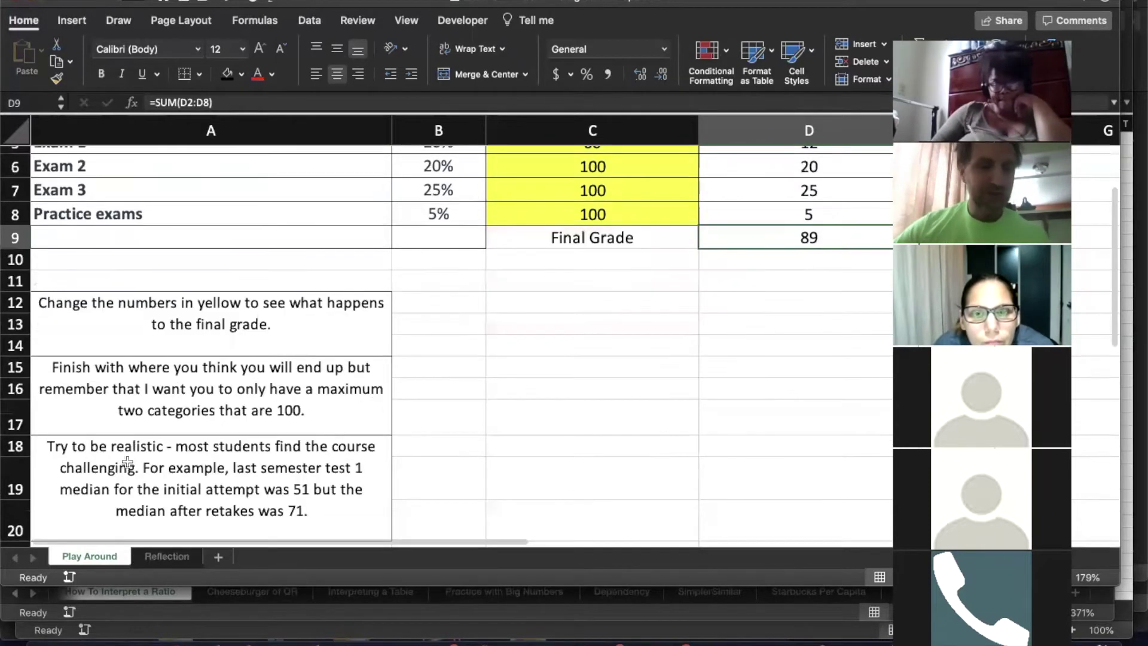
{"action": "scroll", "coordinate": [209, 431], "scroll_direction": "down", "scroll_amount": 1}
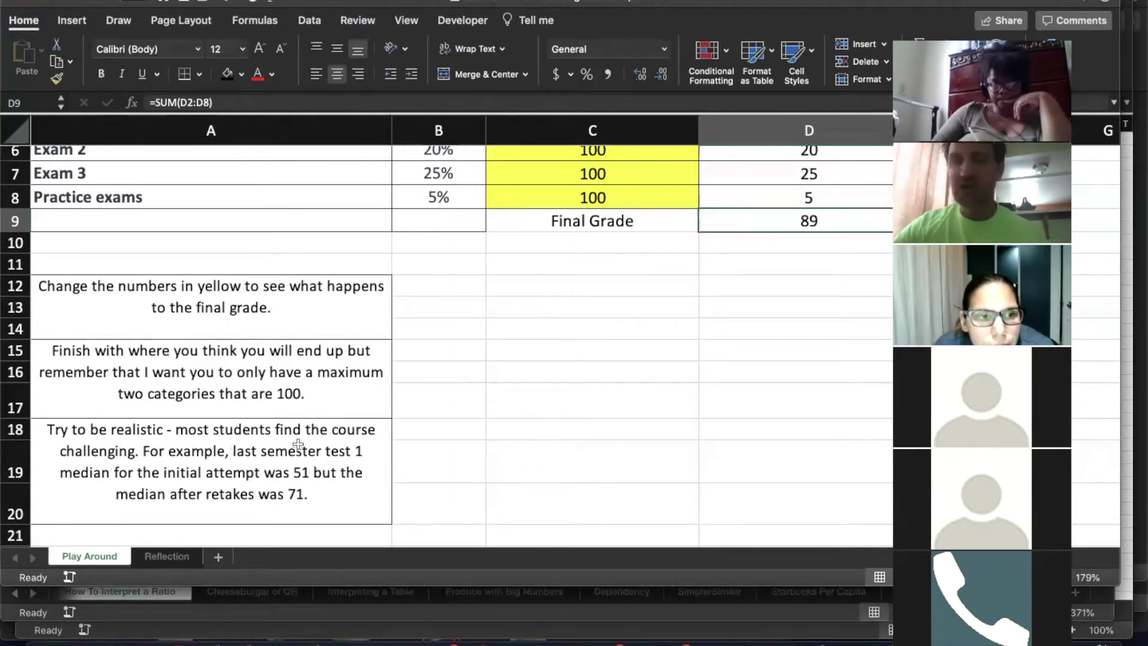
{"action": "scroll", "coordinate": [484, 413], "scroll_direction": "up", "scroll_amount": 3}
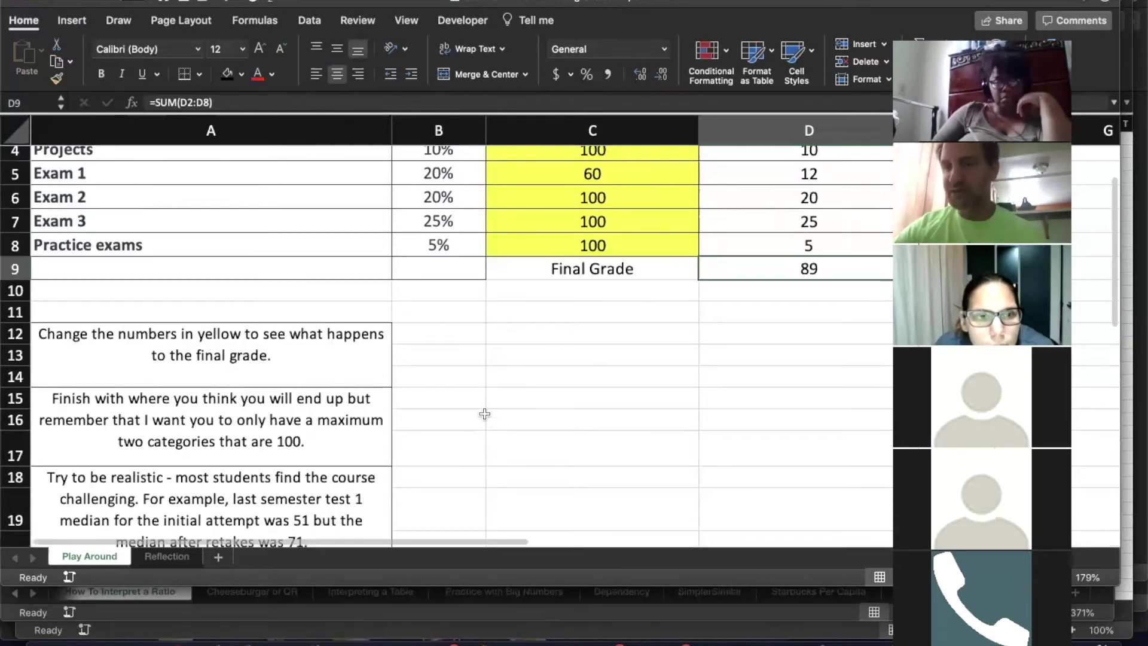
{"action": "scroll", "coordinate": [484, 414], "scroll_direction": "down", "scroll_amount": 5}
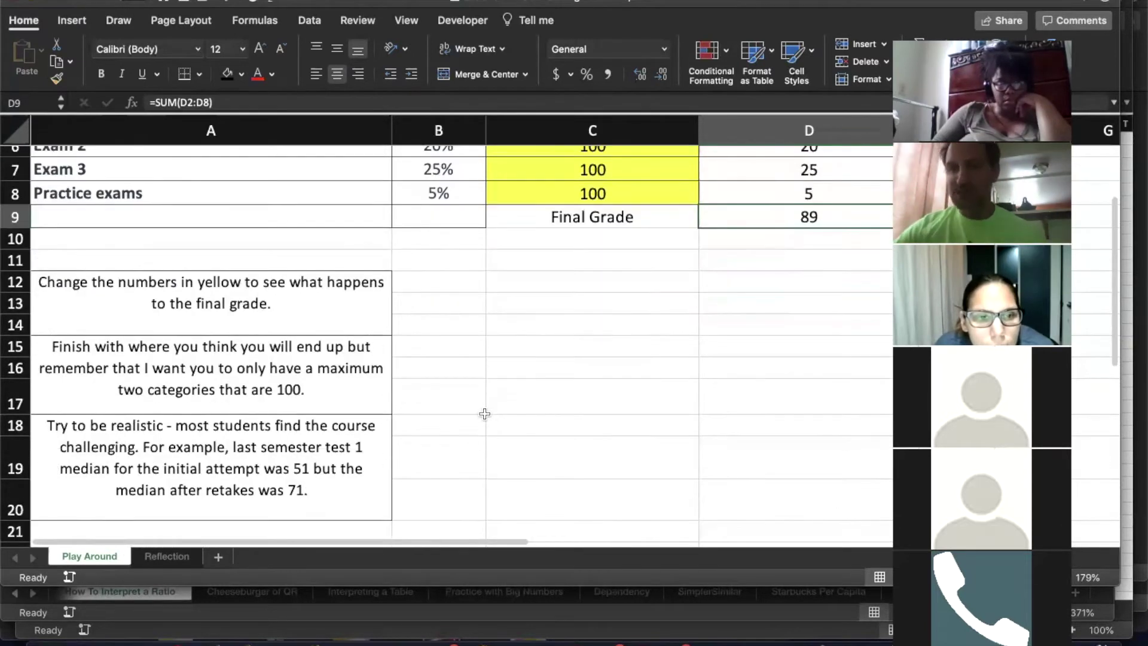
{"action": "scroll", "coordinate": [484, 412], "scroll_direction": "down", "scroll_amount": 1}
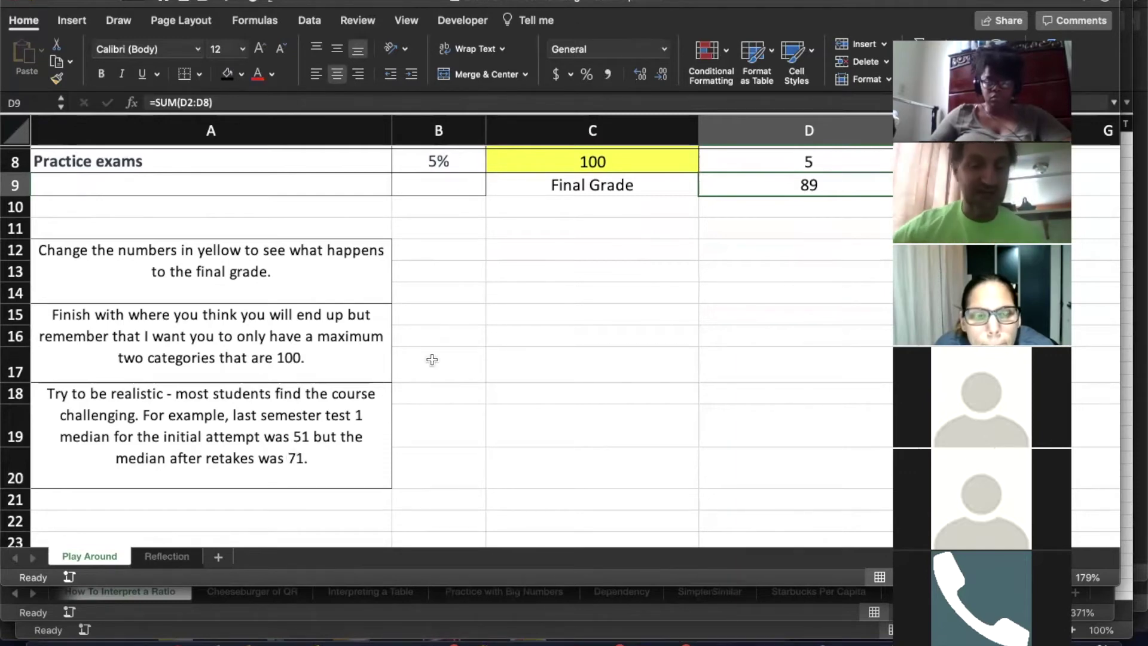
{"action": "scroll", "coordinate": [465, 343], "scroll_direction": "up", "scroll_amount": 7}
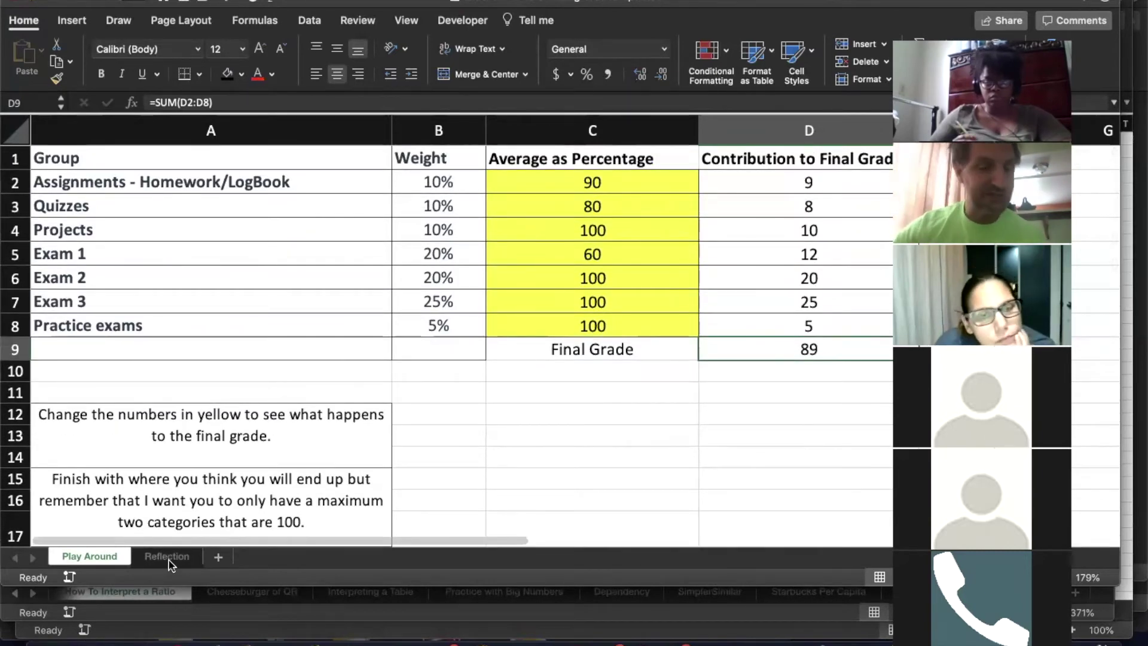
- Open the Reflection sheet and move the meeting video panel away from the reflection question and its answer box
{"action": "left_click", "coordinate": [169, 560]}
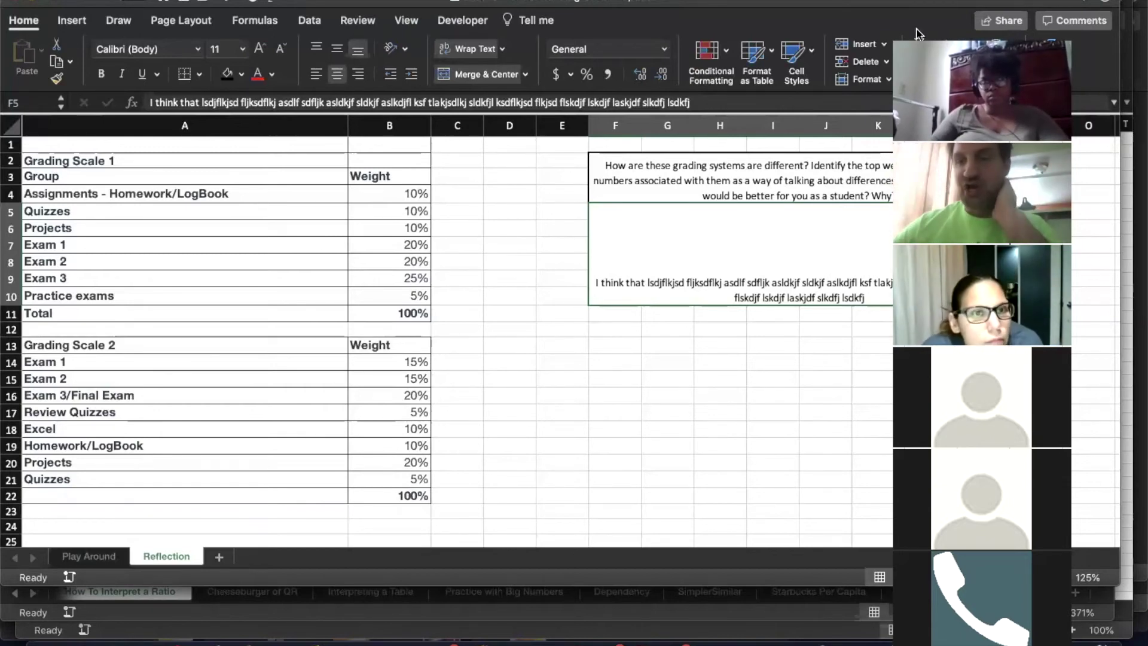
{"action": "left_click_drag", "start_coordinate": [1034, 64], "coordinate": [357, 101]}
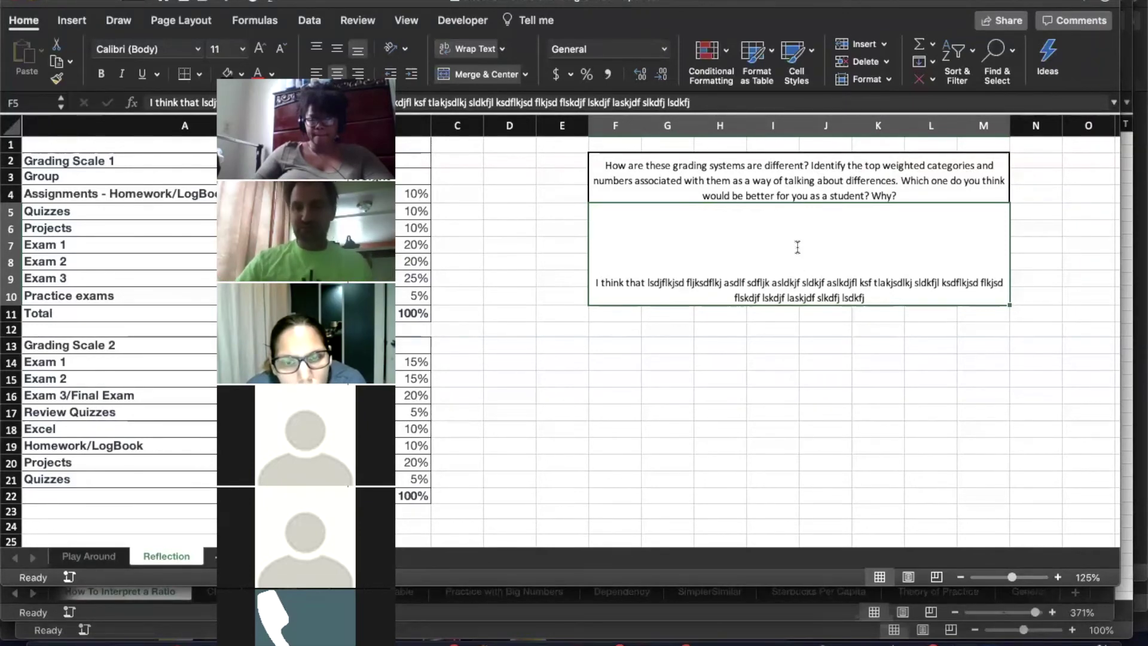
- Try overwriting the reflection answer in F5 with the sample text "lskdjfflksdjflkj", and undo the replacement
{"action": "type", "text": "lskdjfflksdjflkj"}
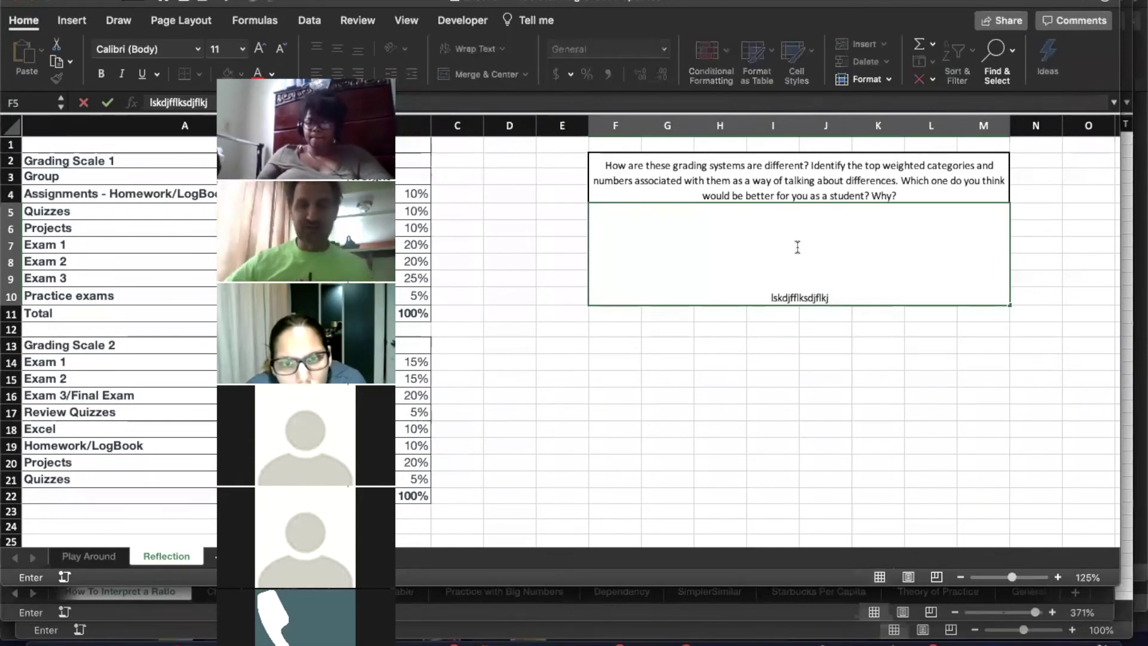
{"action": "left_click", "coordinate": [811, 357]}
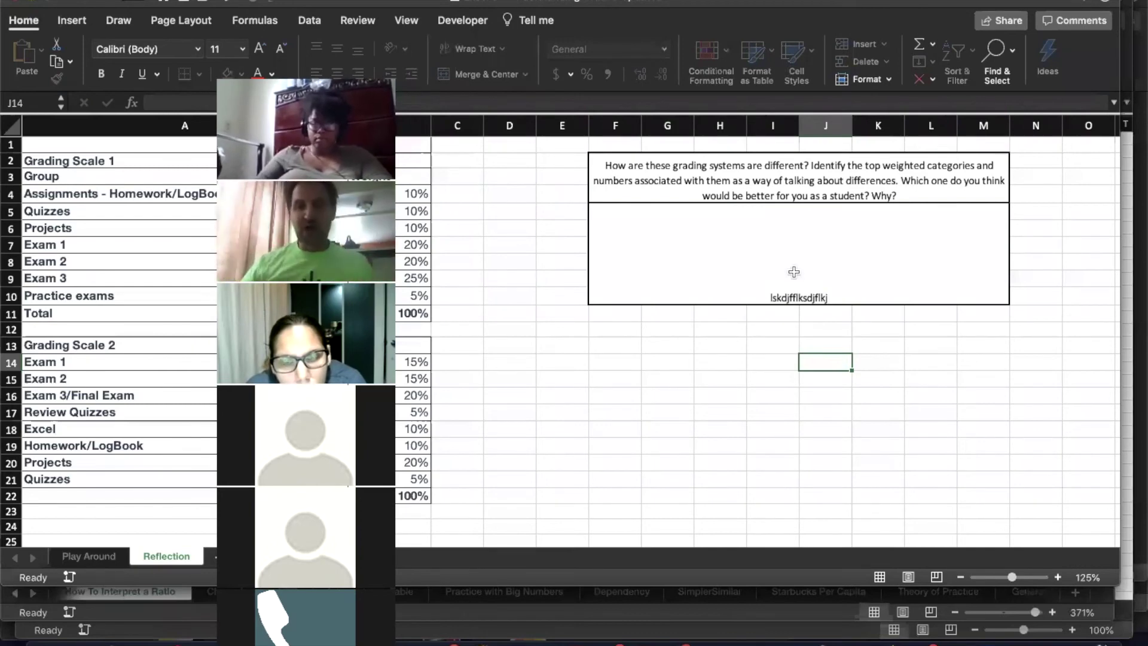
{"action": "left_click", "coordinate": [794, 272]}
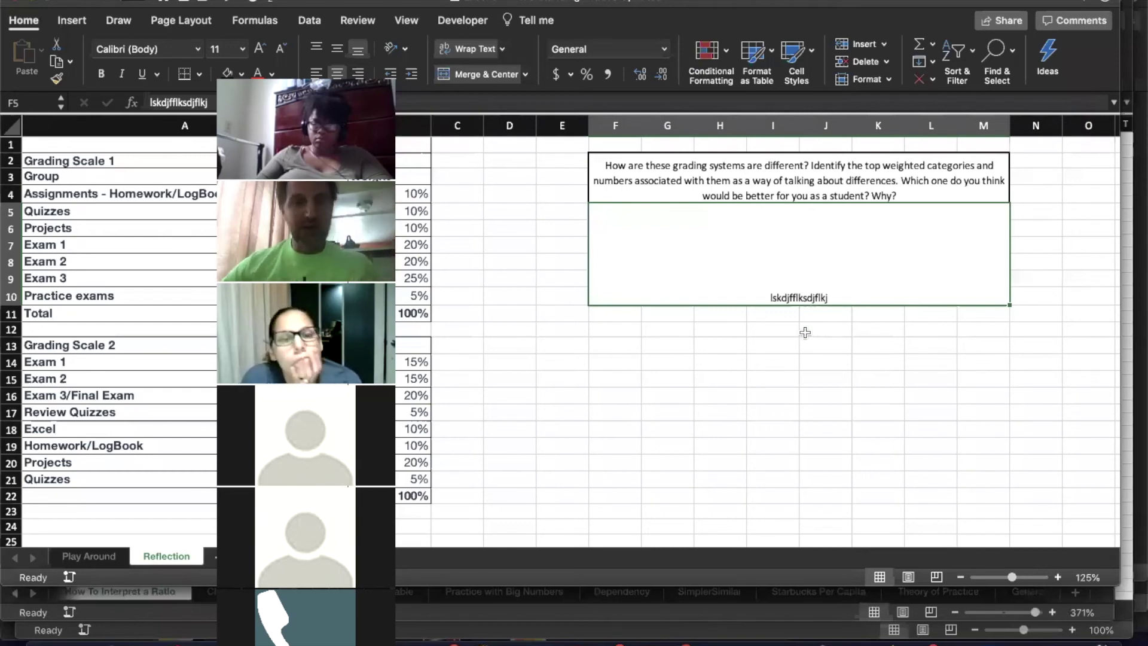
{"action": "type", "text": "the"}
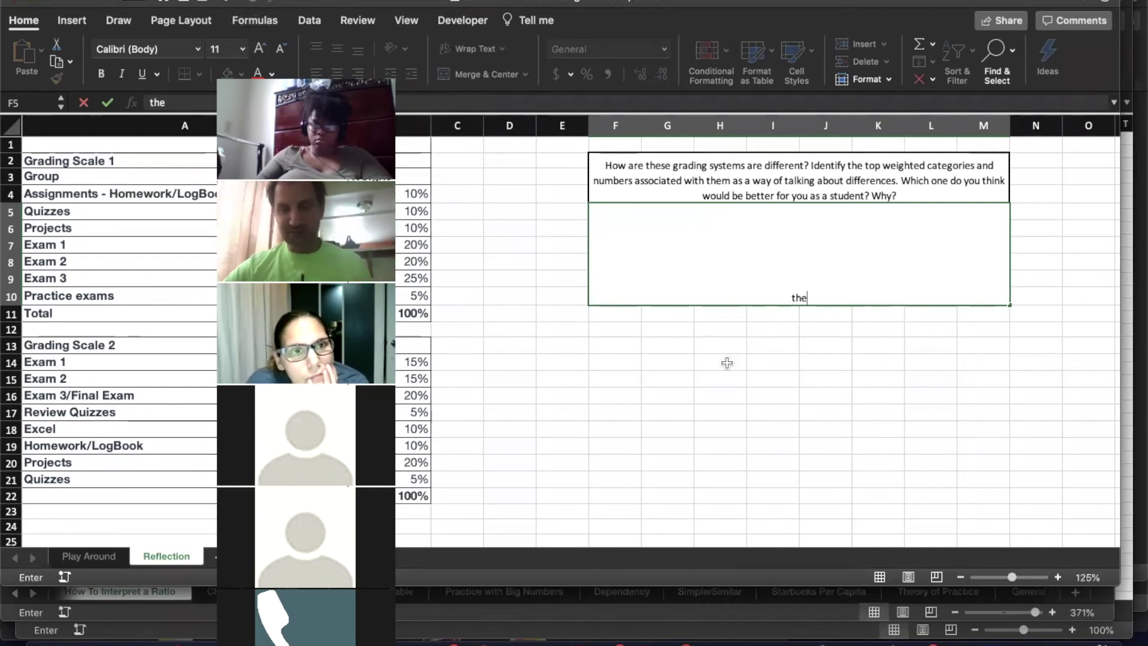
{"action": "key", "text": "super+z"}
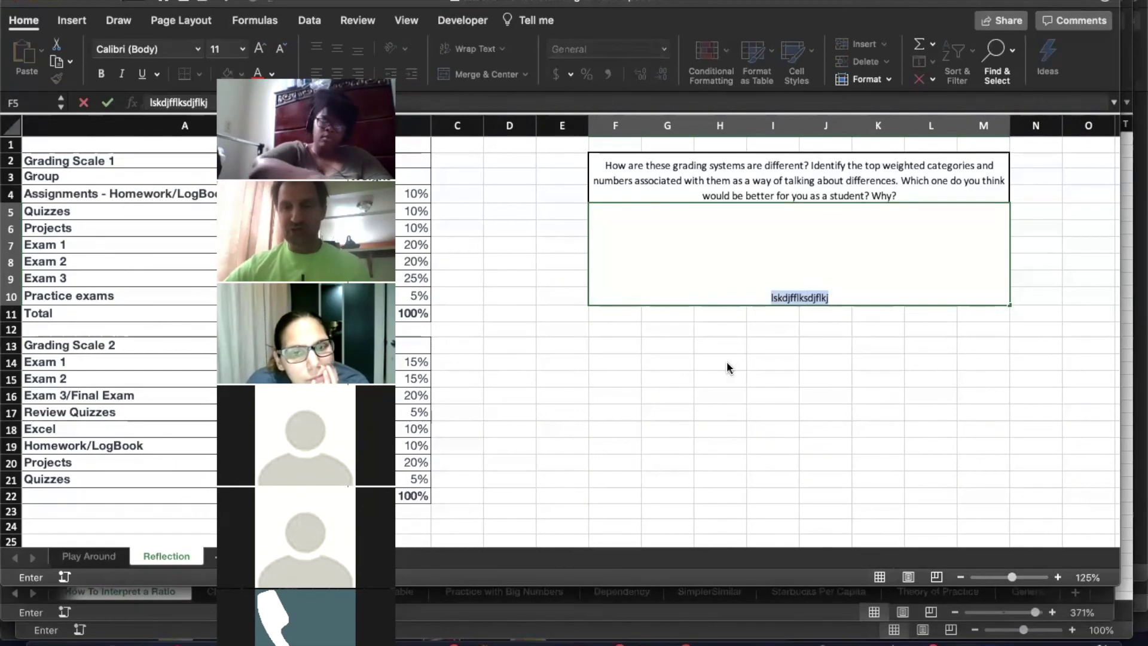
{"action": "key", "text": "super+y"}
{"action": "key", "text": "Escape"}
{"action": "left_click", "coordinate": [756, 364]}
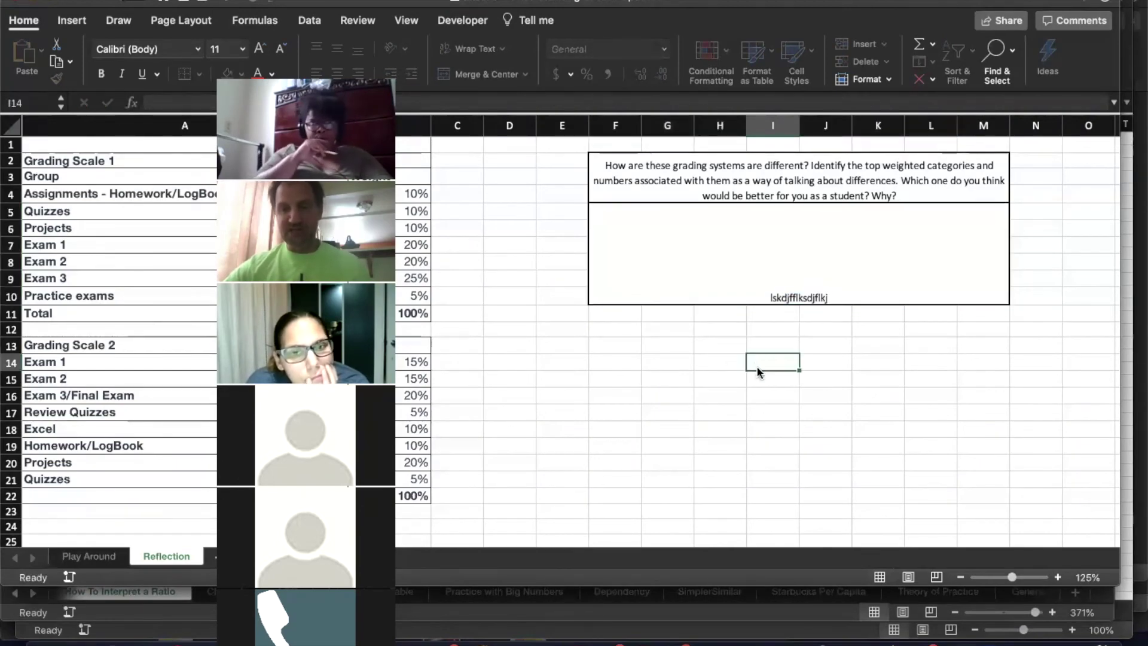
{"action": "key", "text": "super+z"}
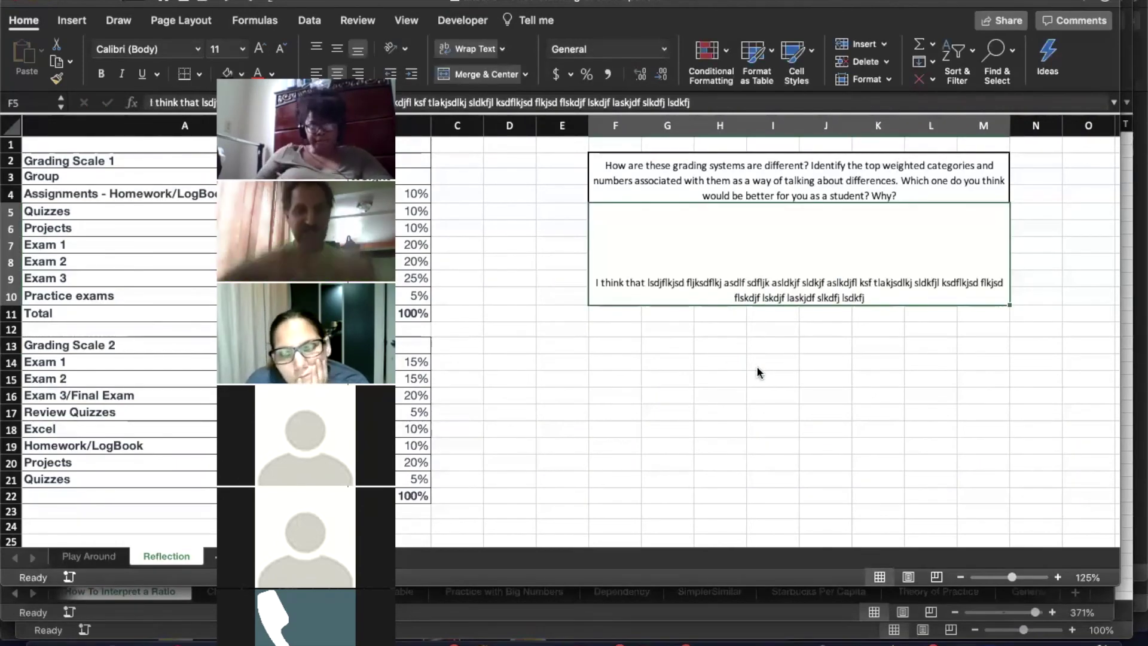